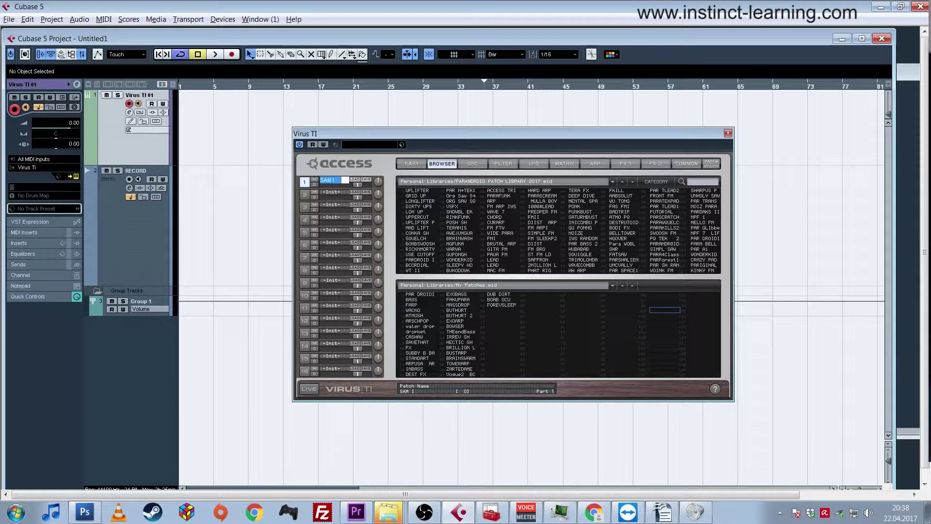
pyautogui.write('SHSAIOHFI')
# Step: Confirm SHSAIOHFI as the new name of the slot 1 patch
pyautogui.press('Return')
# Step: Set the patch's Category 1 to Drums on the Common page, then go to the browser
pyautogui.click(685, 163)
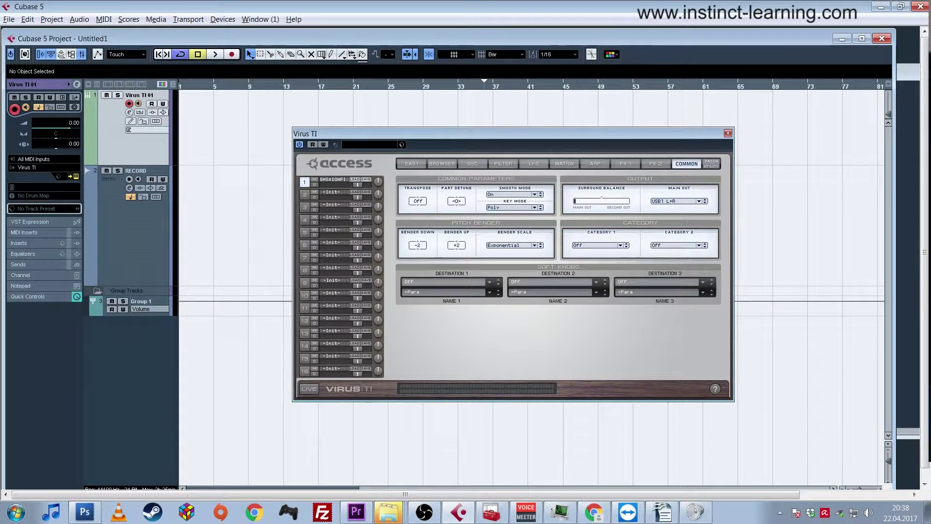
pyautogui.click(600, 245)
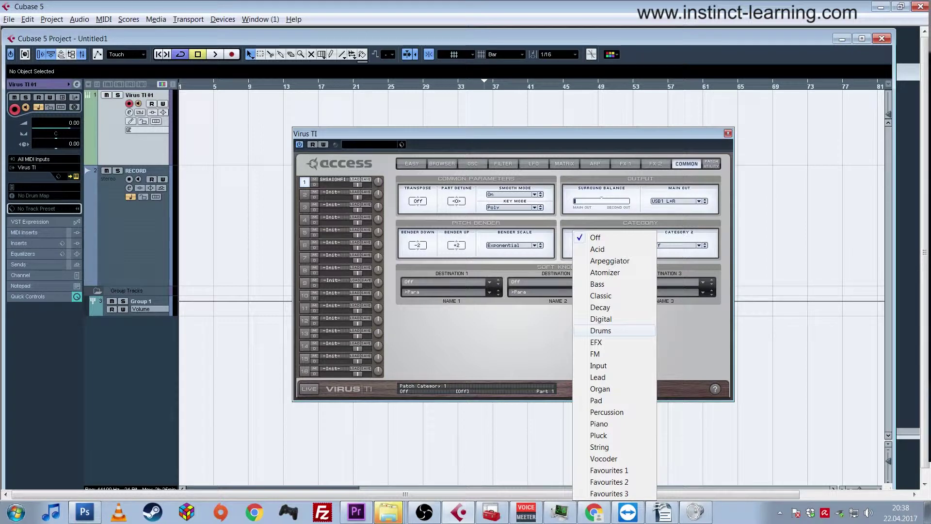
pyautogui.click(601, 331)
pyautogui.click(441, 162)
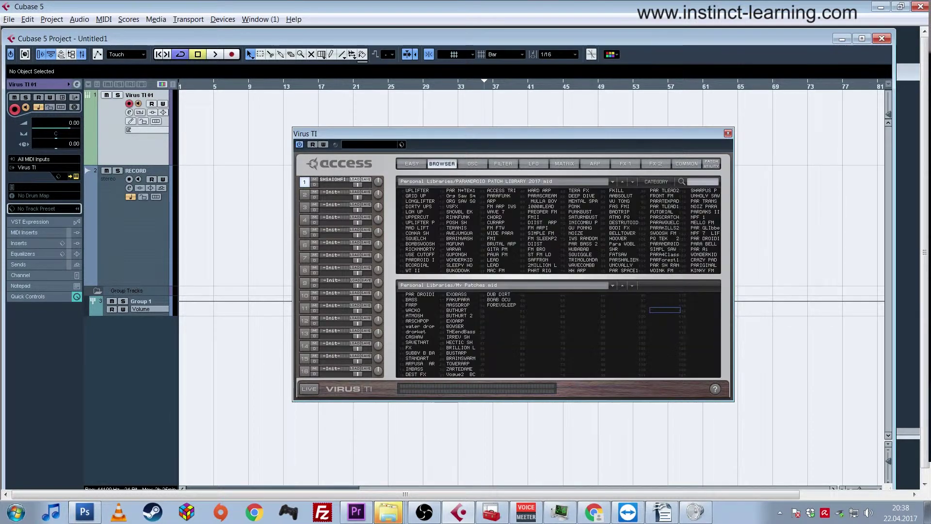
# Step: Filter the browser's patch lists by a category, then return to the Common page
pyautogui.click(666, 181)
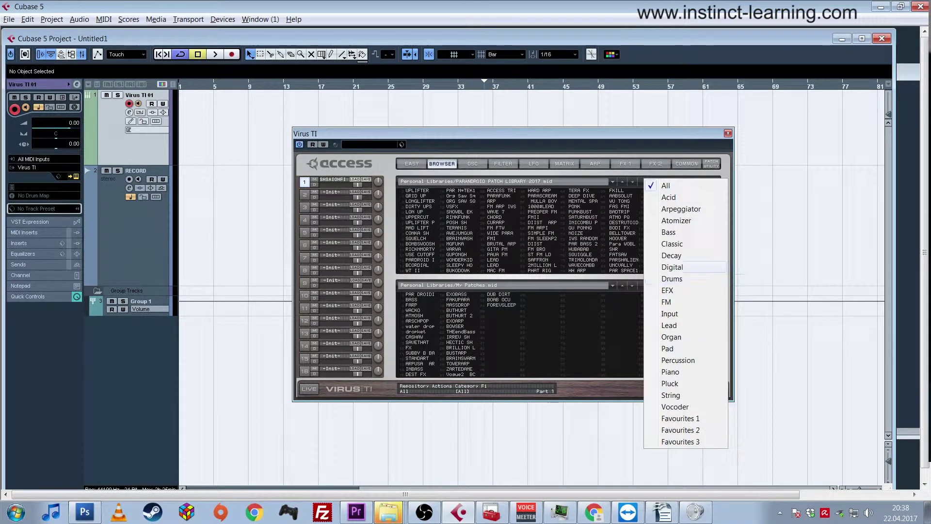
pyautogui.click(584, 353)
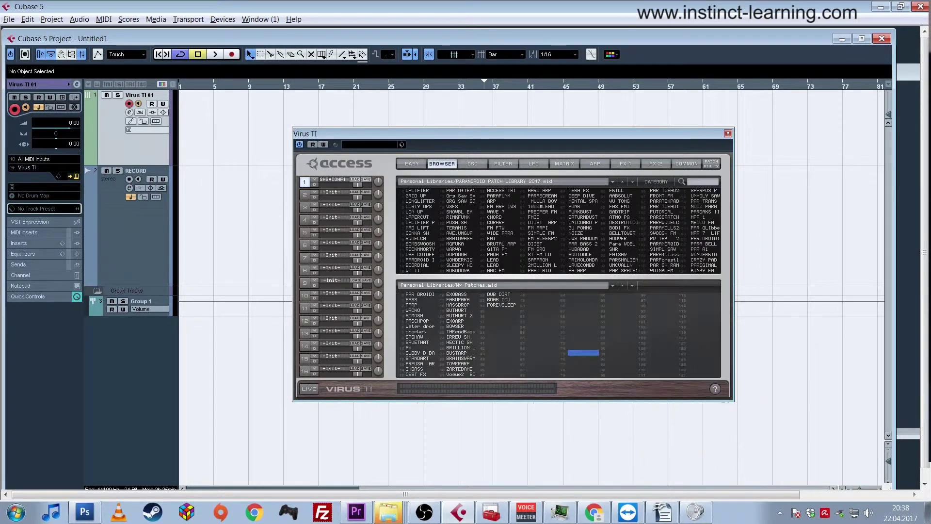
pyautogui.click(687, 164)
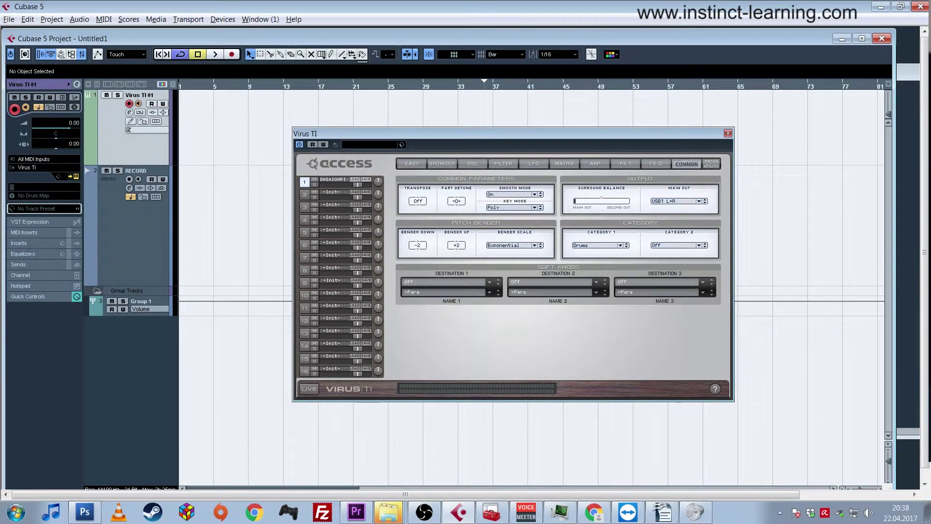